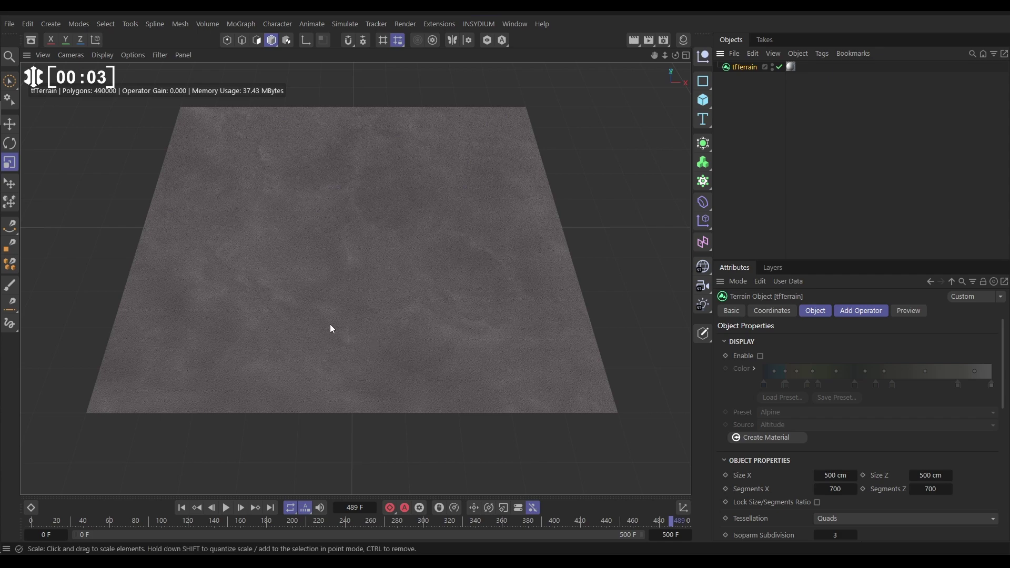
# Step: Add a tfNoise operator set to Stupl noise with 12 octaves
pyautogui.moveTo(327, 323)
pyautogui.keyDown('alt'); pyautogui.mouseDown()
pyautogui.moveTo(327, 300)
pyautogui.moveTo(384, 253)
pyautogui.moveTo(325, 328)
pyautogui.mouseUp(); pyautogui.keyUp('alt')
pyautogui.click(859, 314)
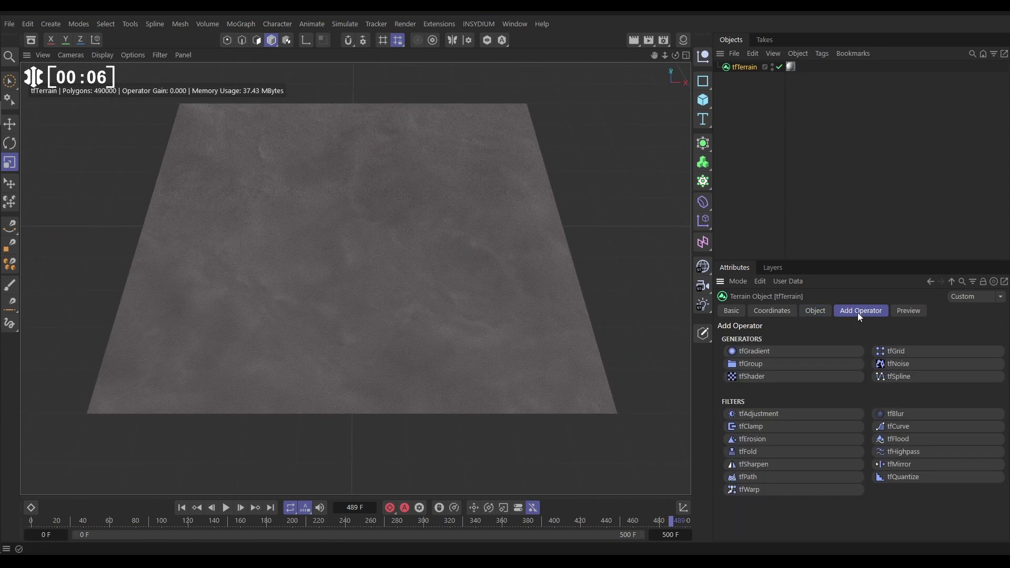
pyautogui.click(897, 364)
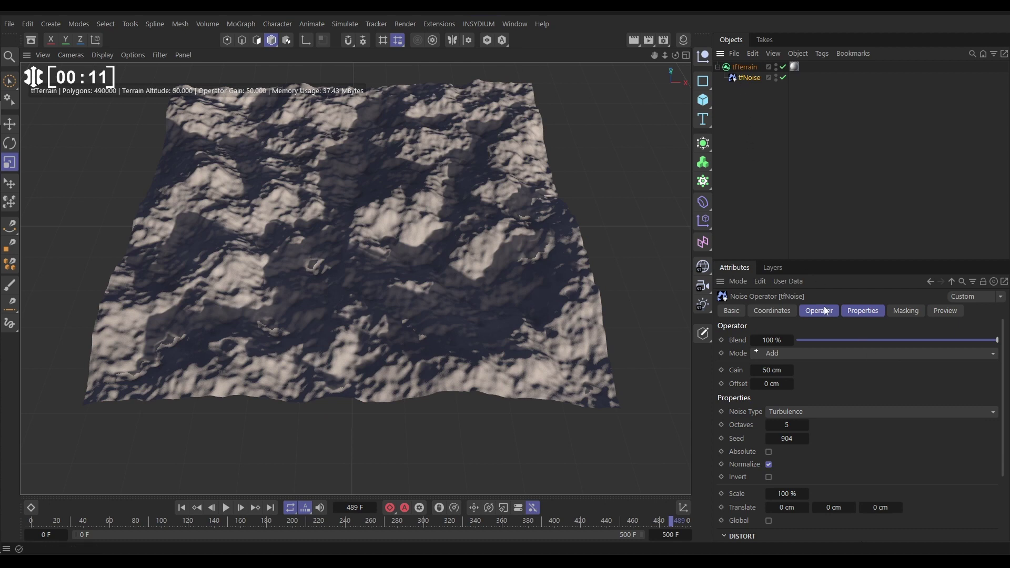
pyautogui.click(856, 312)
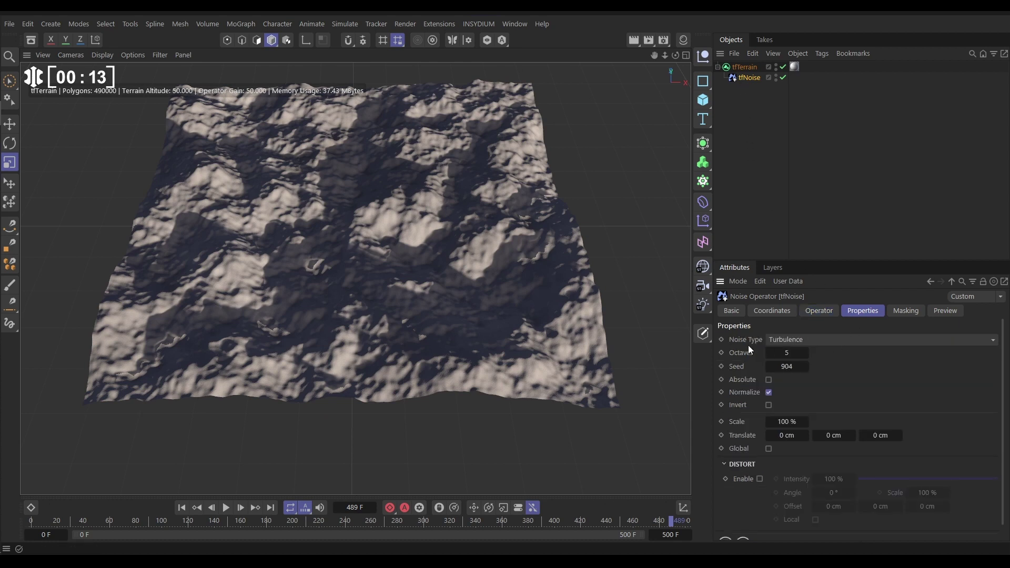
pyautogui.click(817, 341)
pyautogui.click(807, 452)
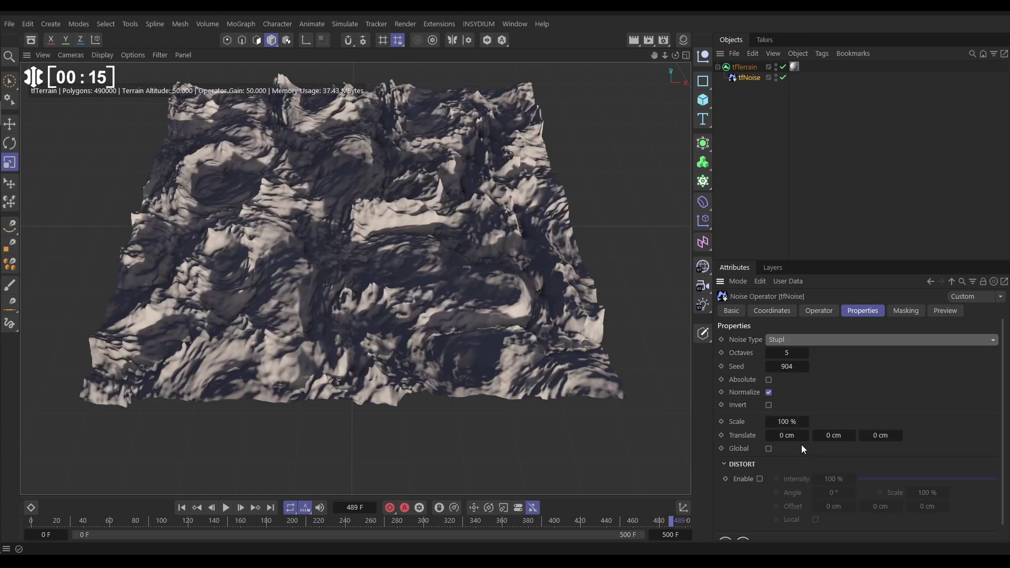
pyautogui.click(788, 353)
pyautogui.write('12')
pyautogui.press('Return')
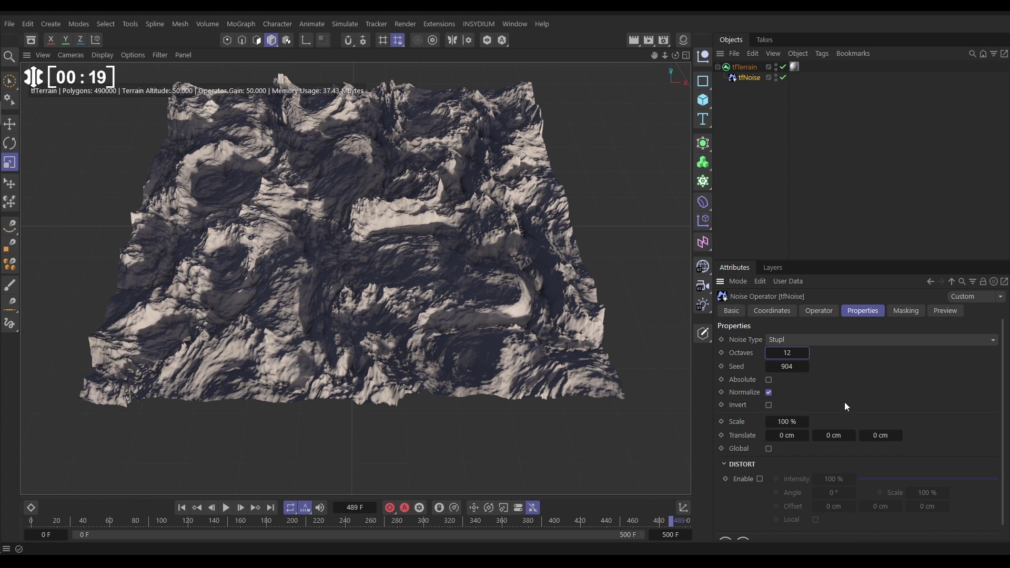
# Step: Set the noise operator's Gain to 4 cm on the Operator tab
pyautogui.click(819, 310)
pyautogui.click(764, 370)
pyautogui.write('4')
pyautogui.press('Return')
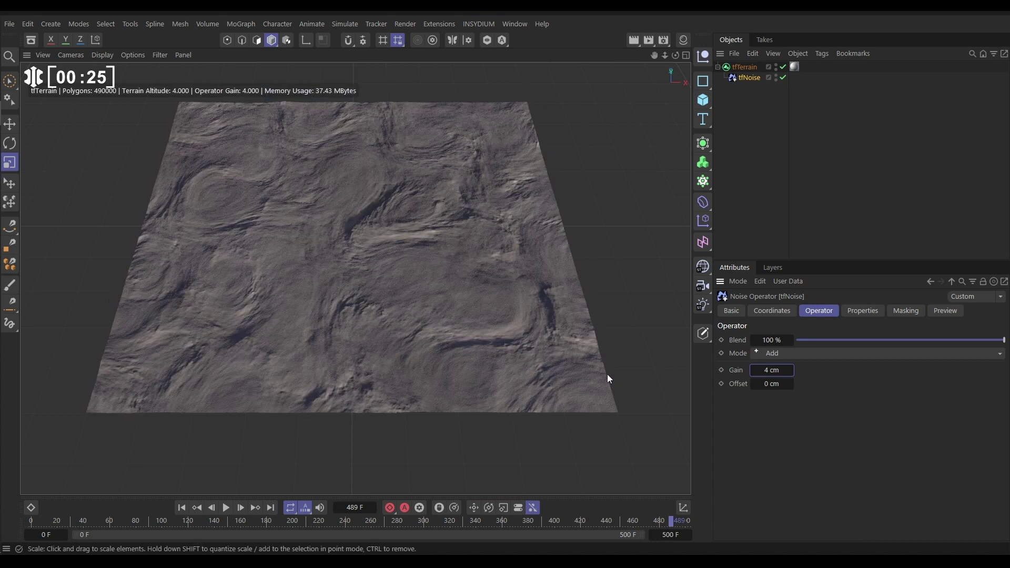
pyautogui.click(741, 161)
pyautogui.moveTo(358, 222)
pyautogui.keyDown('alt'); pyautogui.mouseDown()
pyautogui.moveTo(419, 269)
pyautogui.moveTo(366, 238)
pyautogui.mouseUp(); pyautogui.keyUp('alt')
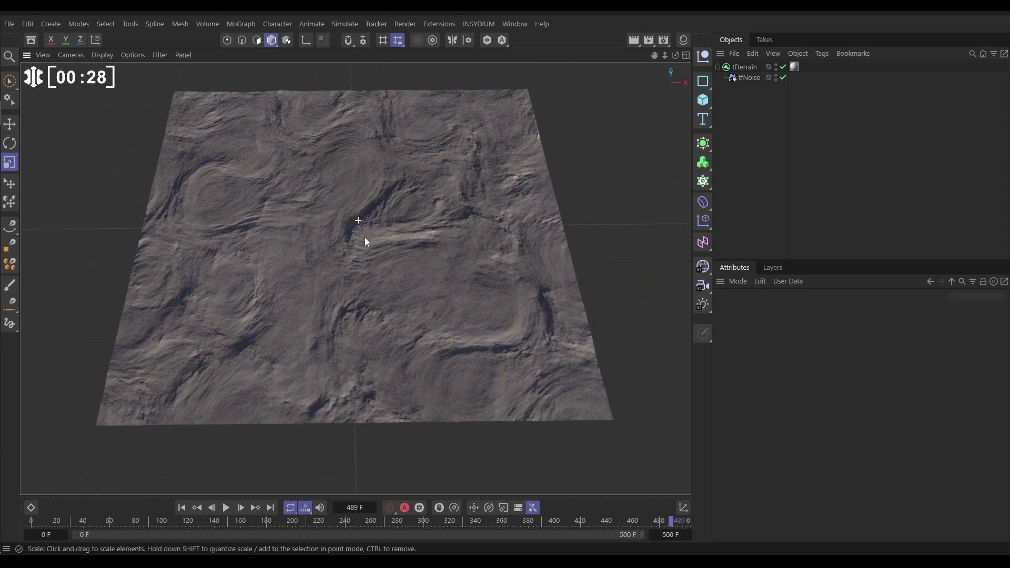
# Step: Add a second tfNoise to tfTerrain with 12 octaves and 120% scale
pyautogui.click(750, 67)
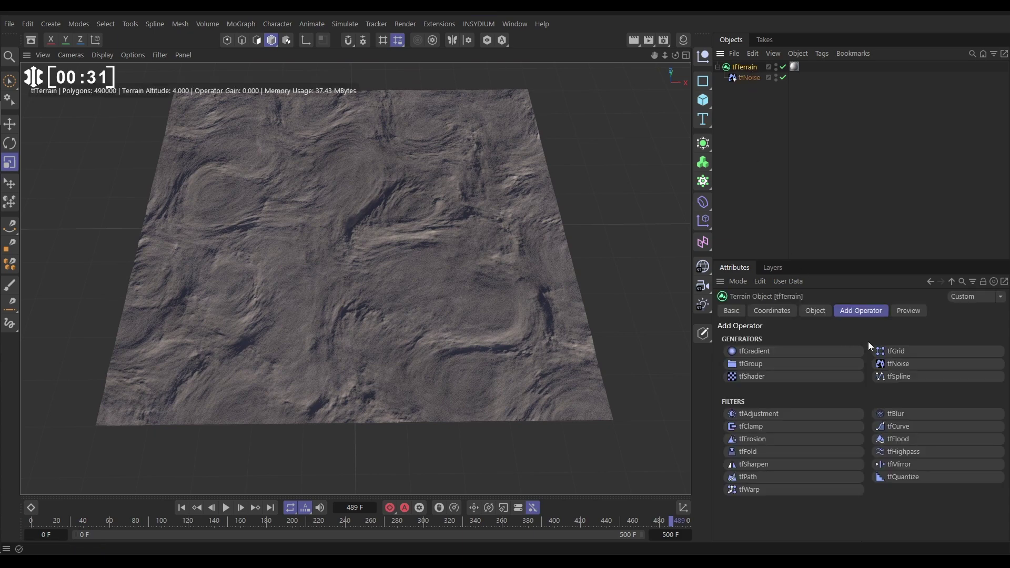
pyautogui.click(893, 364)
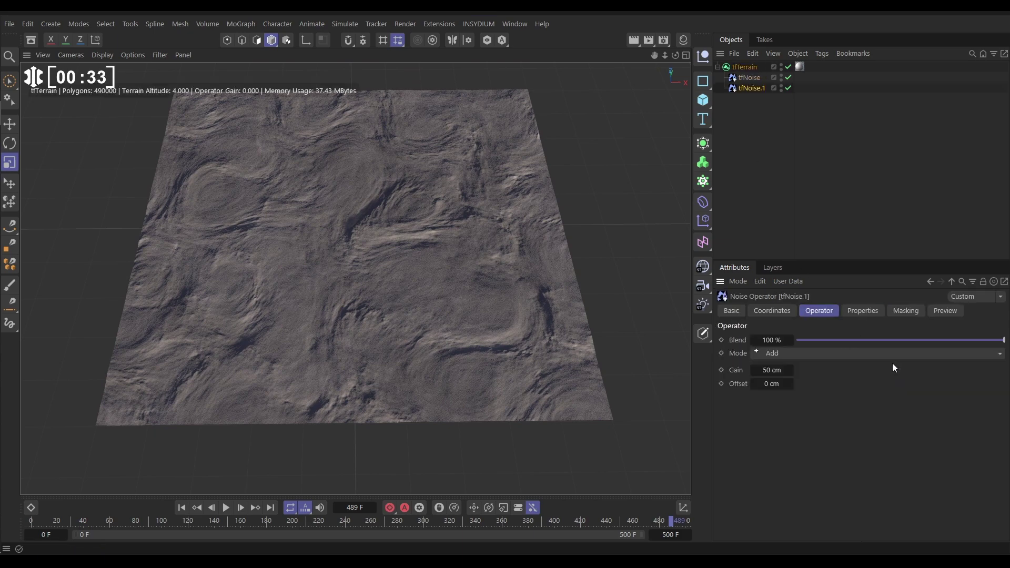
pyautogui.click(863, 311)
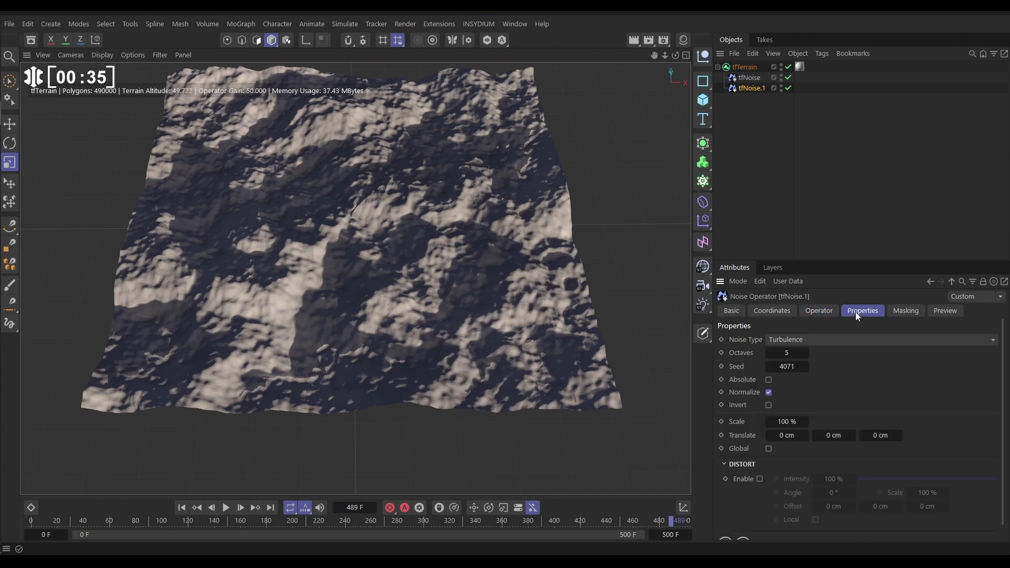
pyautogui.click(789, 353)
pyautogui.write('12')
pyautogui.press('Return')
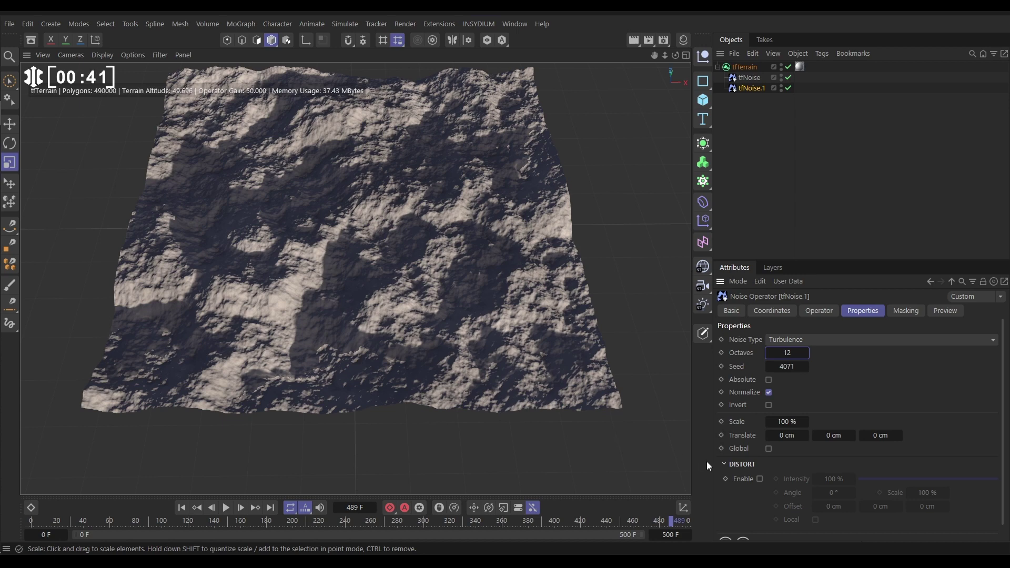
pyautogui.click(785, 422)
pyautogui.write('120')
pyautogui.press('Return')
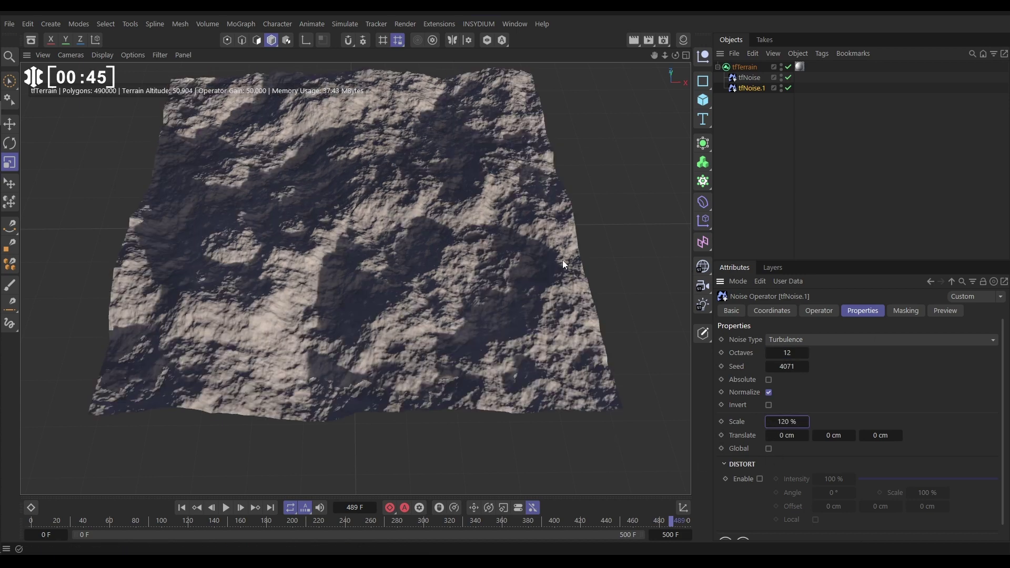
# Step: Set tfNoise.1's Gain to 70 cm to raise rugged mountains
pyautogui.click(817, 311)
pyautogui.click(775, 370)
pyautogui.write('70')
pyautogui.press('Return')
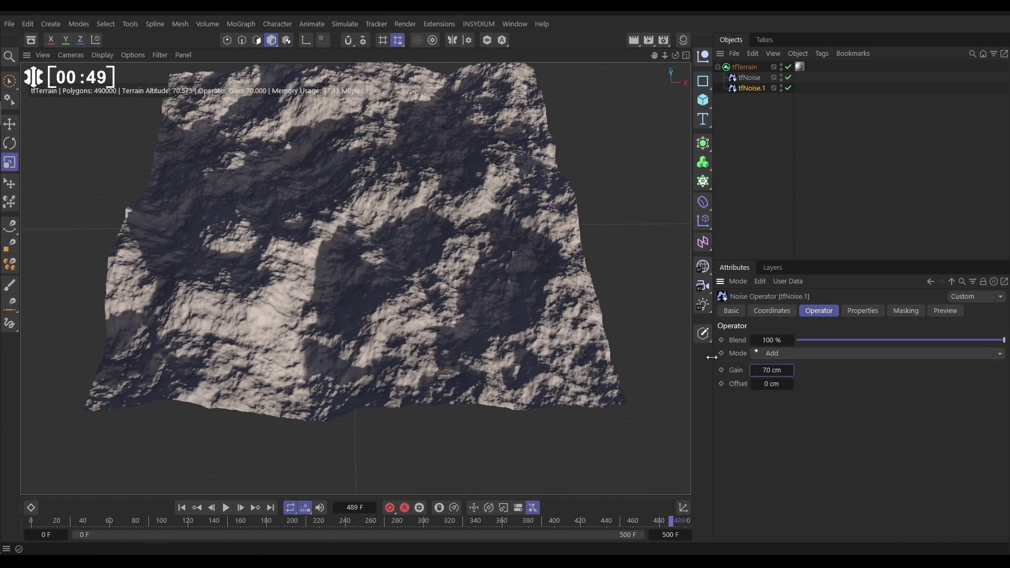
pyautogui.click(730, 161)
pyautogui.keyDown('alt'); pyautogui.moveTo(435, 233); pyautogui.dragTo(408, 224); pyautogui.keyUp('alt')
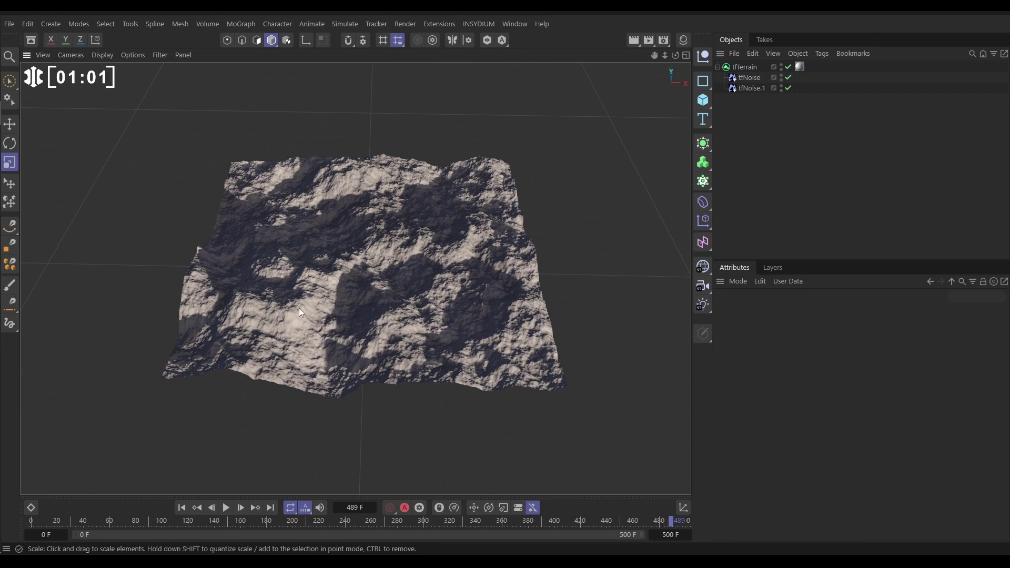
# Step: Add a tfErosion operator to tfTerrain and open its Mode dropdown in Properties
pyautogui.keyDown('alt'); pyautogui.moveTo(342, 290); pyautogui.dragTo(366, 273); pyautogui.keyUp('alt')
pyautogui.keyDown('alt'); pyautogui.moveTo(364, 271); pyautogui.dragTo(383, 270, button='right'); pyautogui.keyUp('alt')
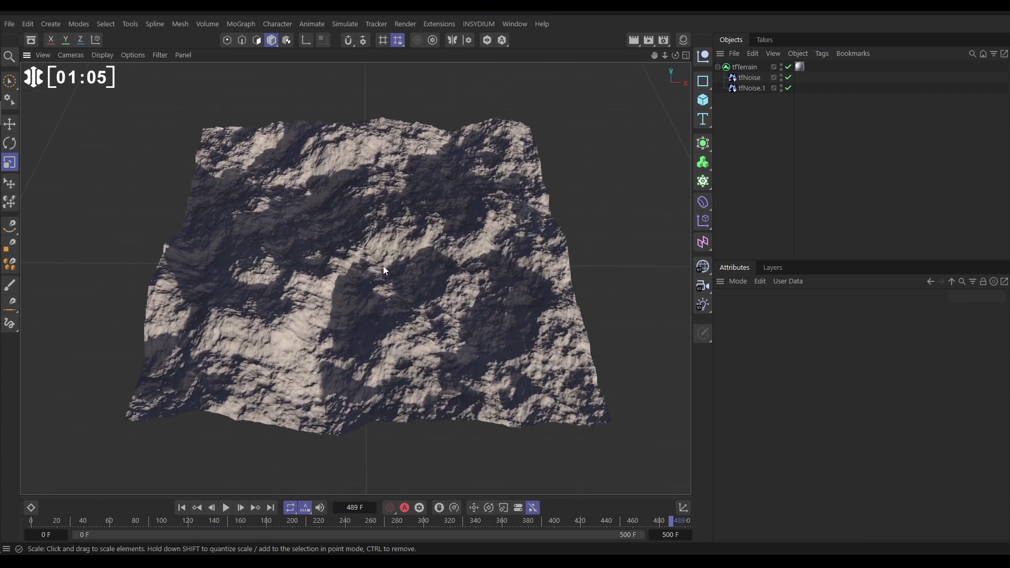
pyautogui.click(745, 67)
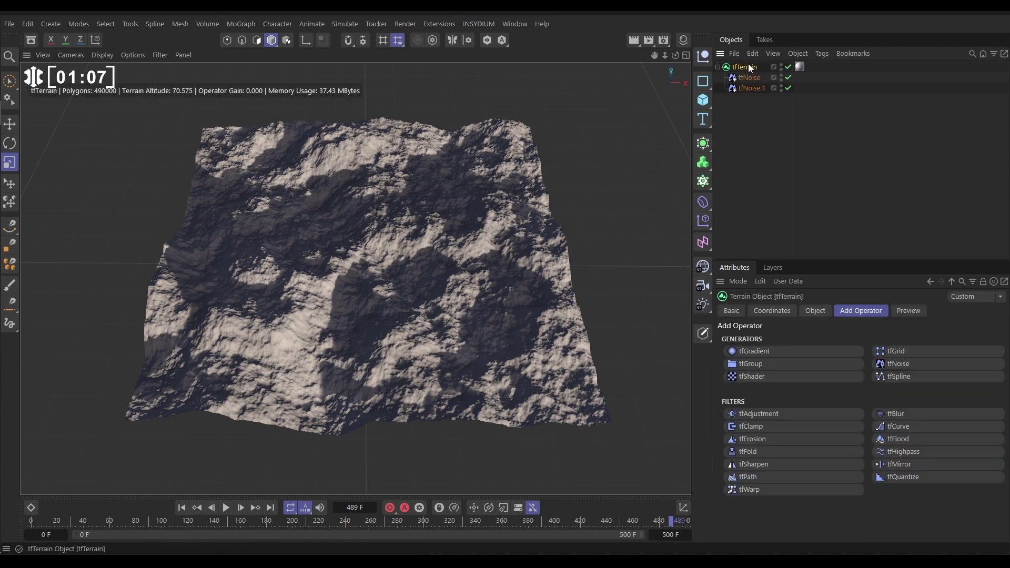
pyautogui.click(757, 439)
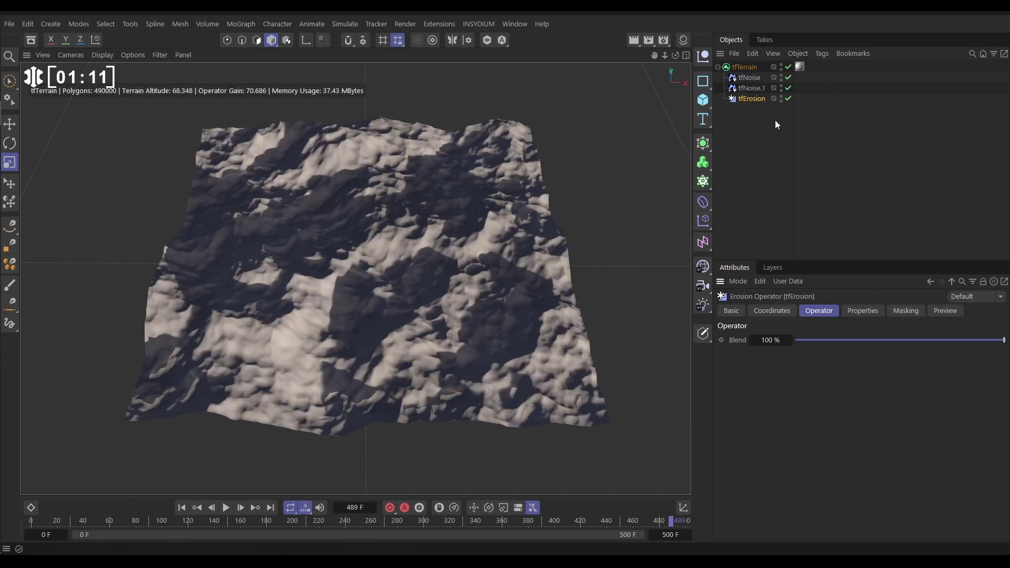
pyautogui.click(849, 310)
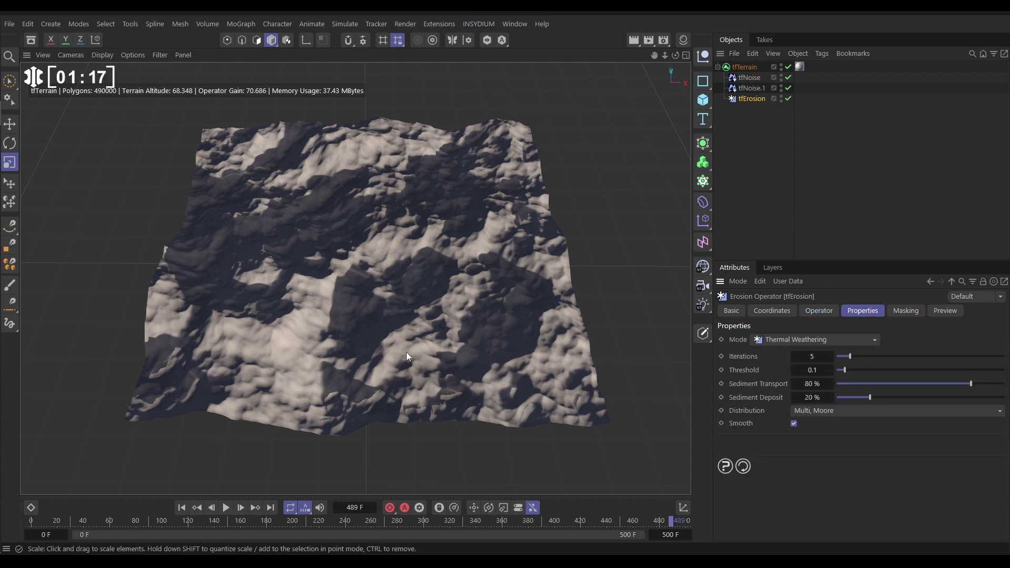
pyautogui.click(806, 340)
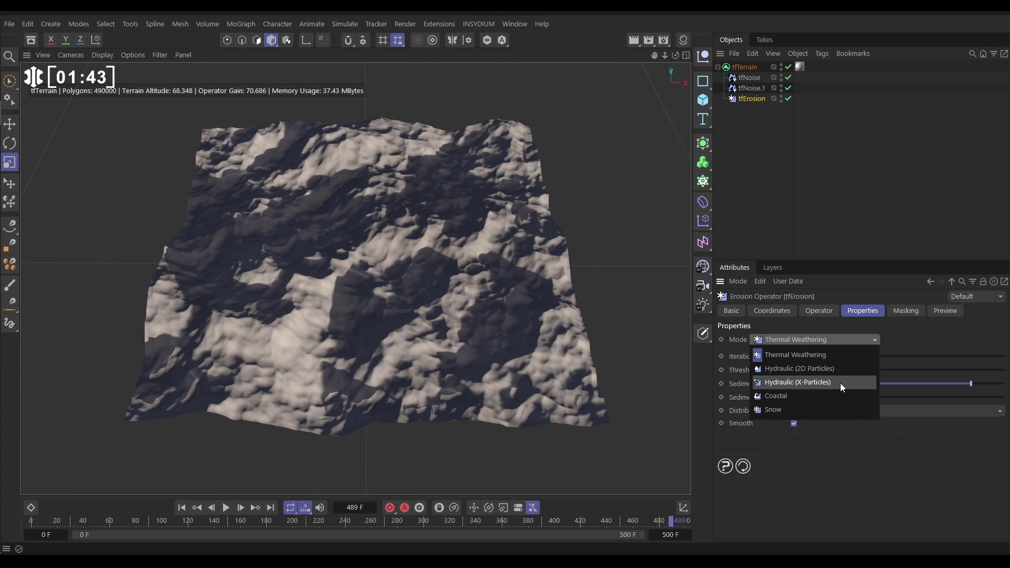
# Step: Set the tfErosion Mode to Hydraulic (X-Particles) and scroll down to the Filter section
pyautogui.click(804, 383)
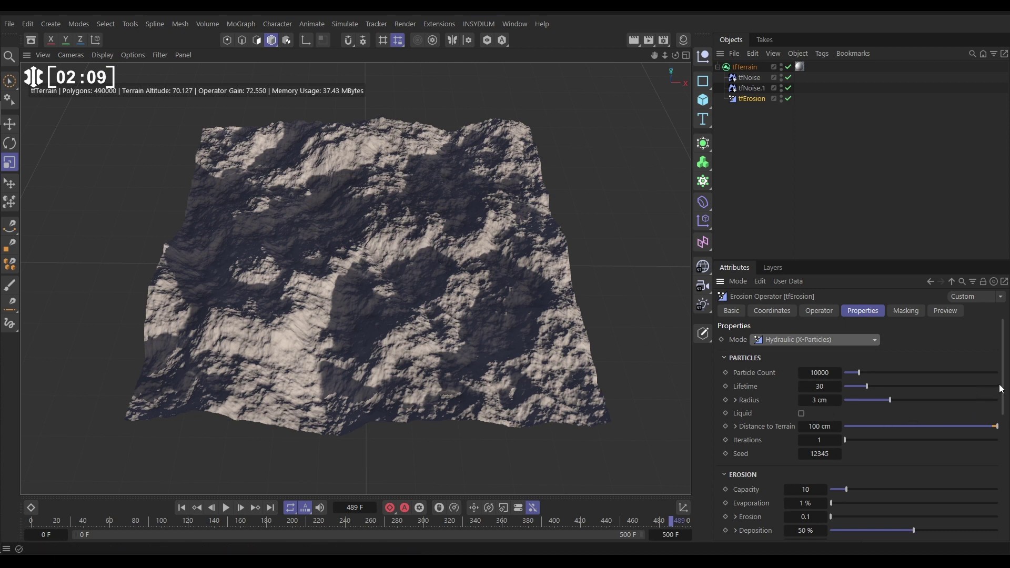
pyautogui.moveTo(1005, 383); pyautogui.dragTo(1007, 468)
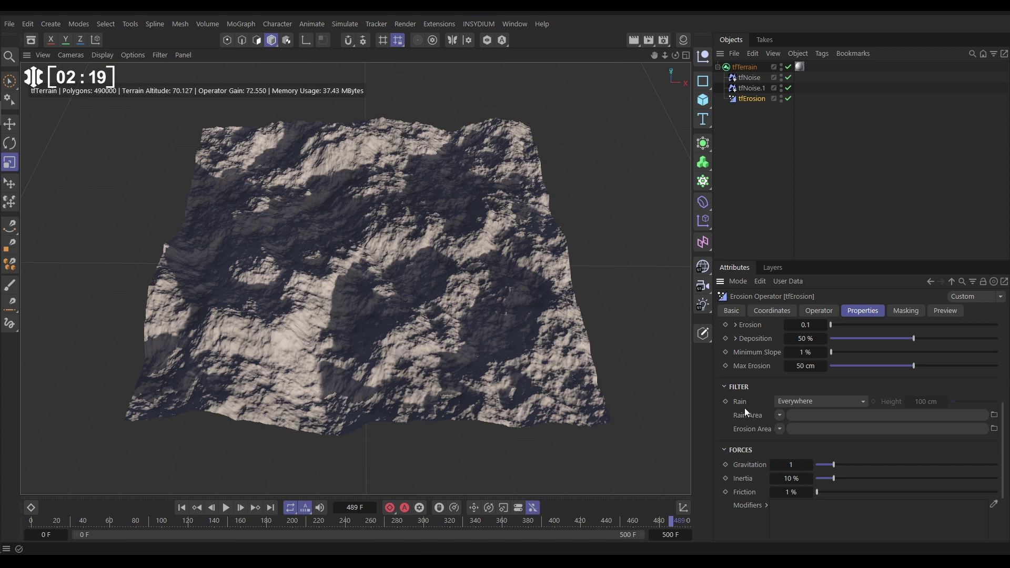
# Step: Set the erosion Rain to Above with a Height of 30 cm
pyautogui.click(829, 403)
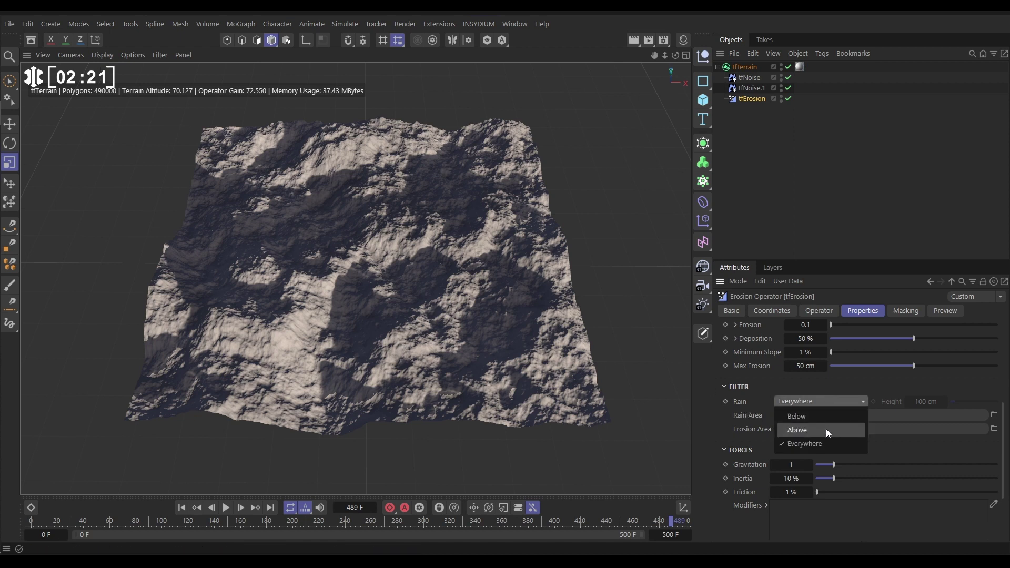
pyautogui.click(827, 429)
pyautogui.click(926, 401)
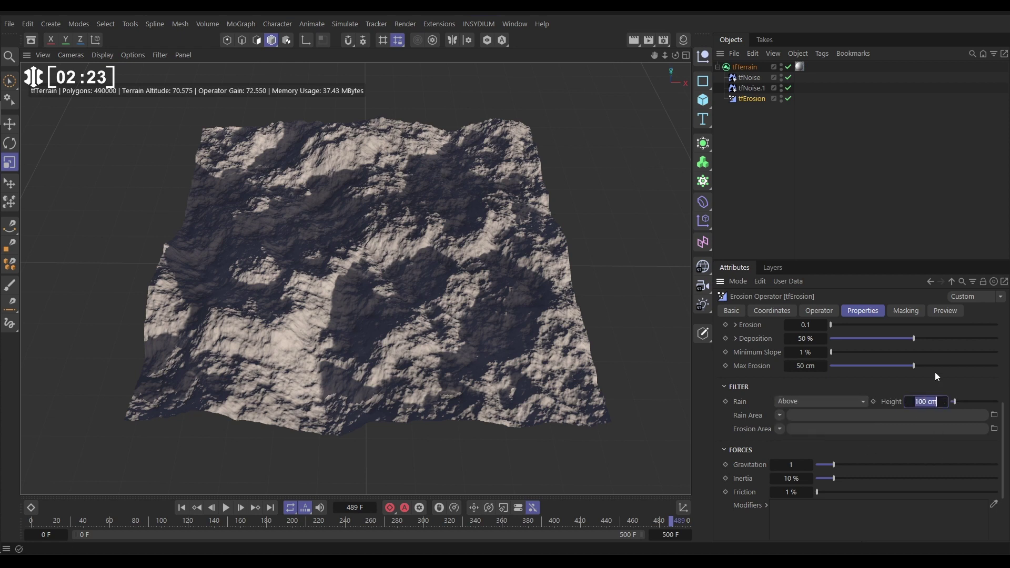
pyautogui.write('30')
pyautogui.press('Return')
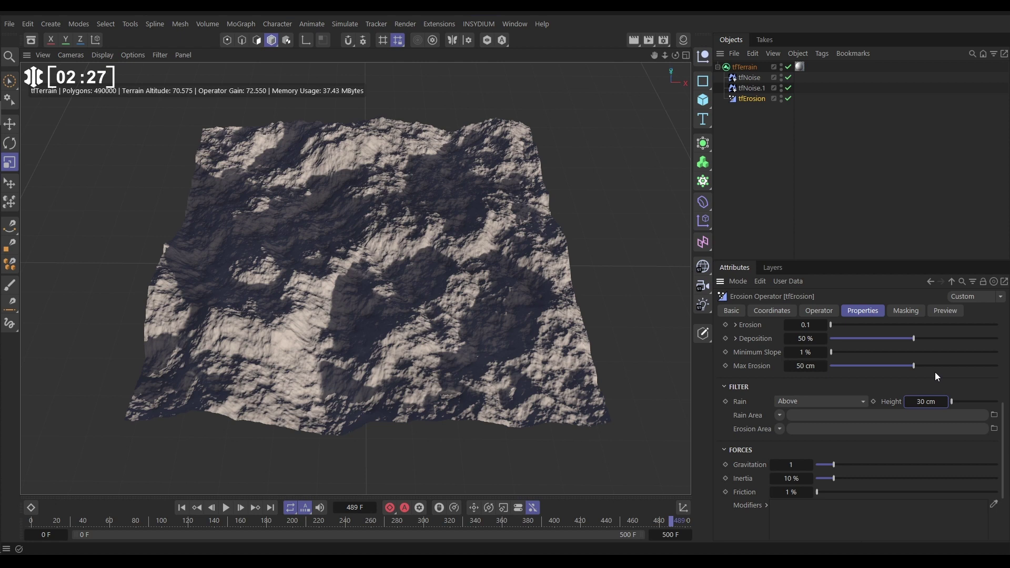
pyautogui.moveTo(1002, 454); pyautogui.dragTo(1003, 428)
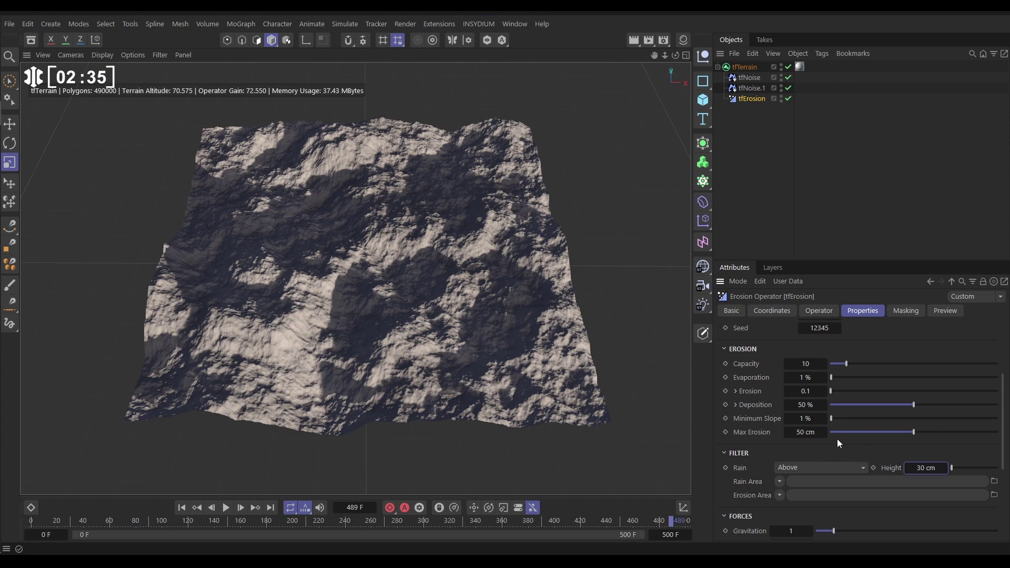
# Step: Expand Erosion and drag the Erode Life curve's first tangent to climb steeply, then level off
pyautogui.click(736, 392)
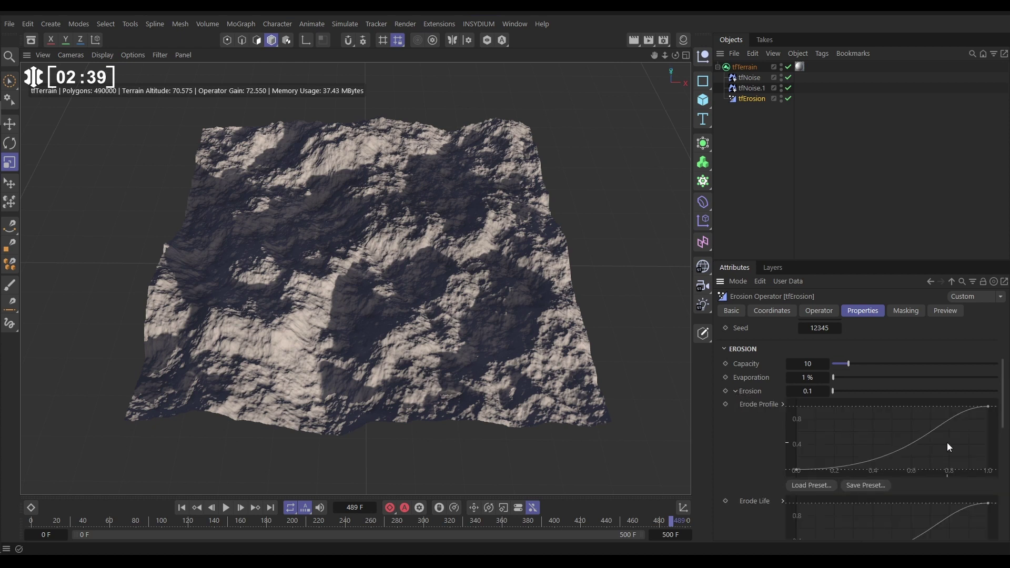
pyautogui.moveTo(1005, 404); pyautogui.dragTo(1005, 420)
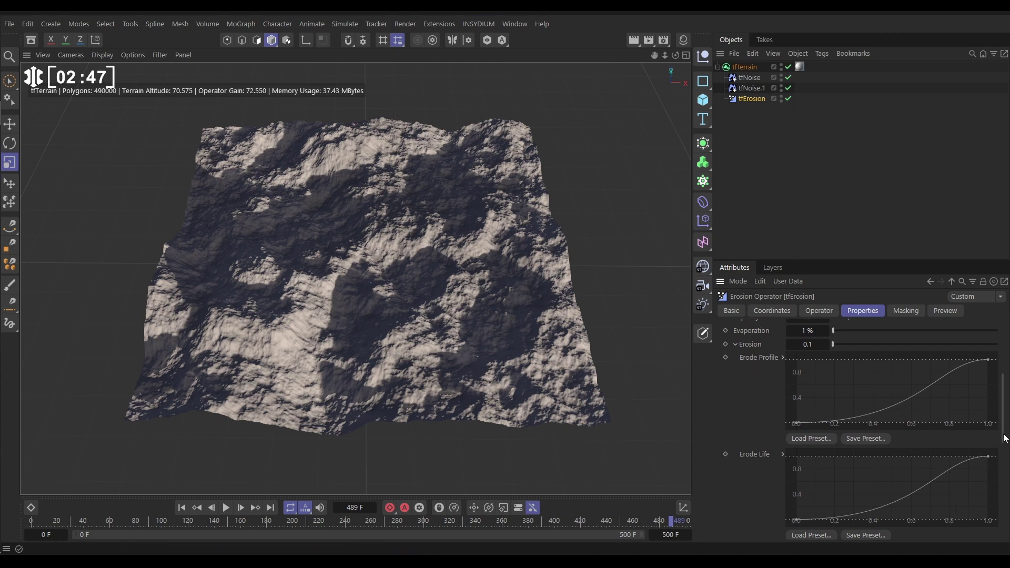
pyautogui.scroll(-2, 890, 495)
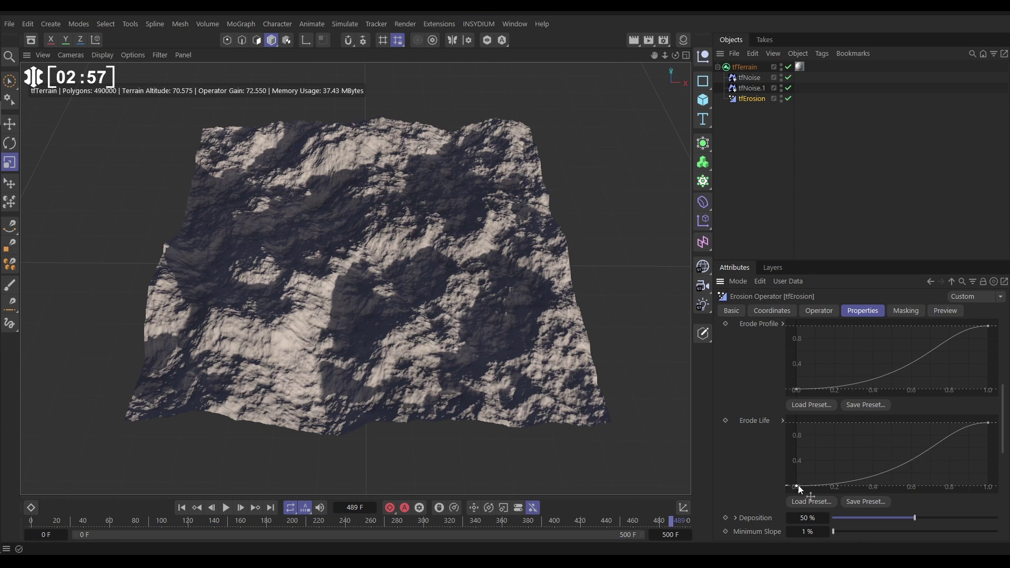
pyautogui.moveTo(798, 489); pyautogui.dragTo(813, 435)
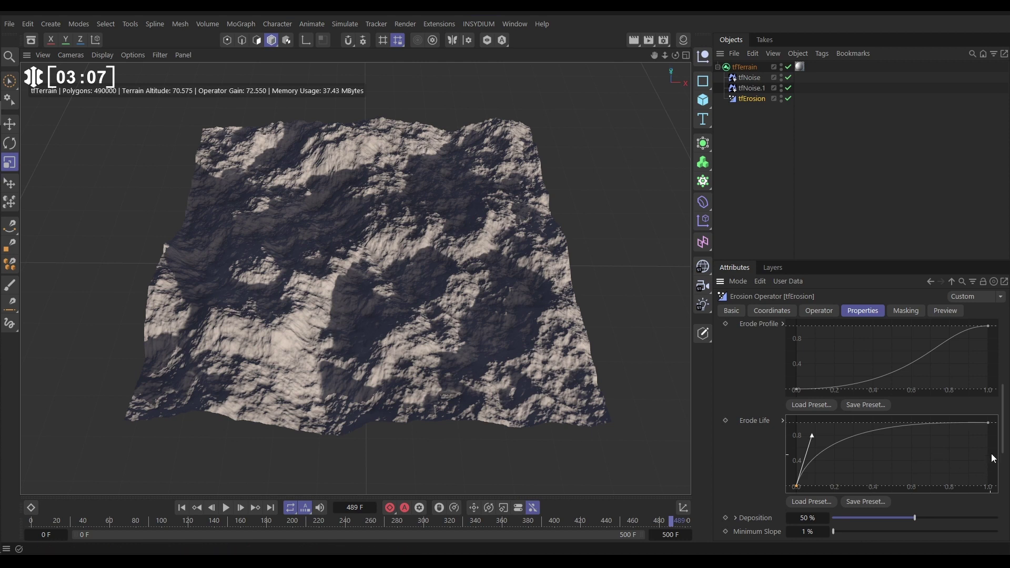
pyautogui.moveTo(1004, 450); pyautogui.dragTo(1004, 384)
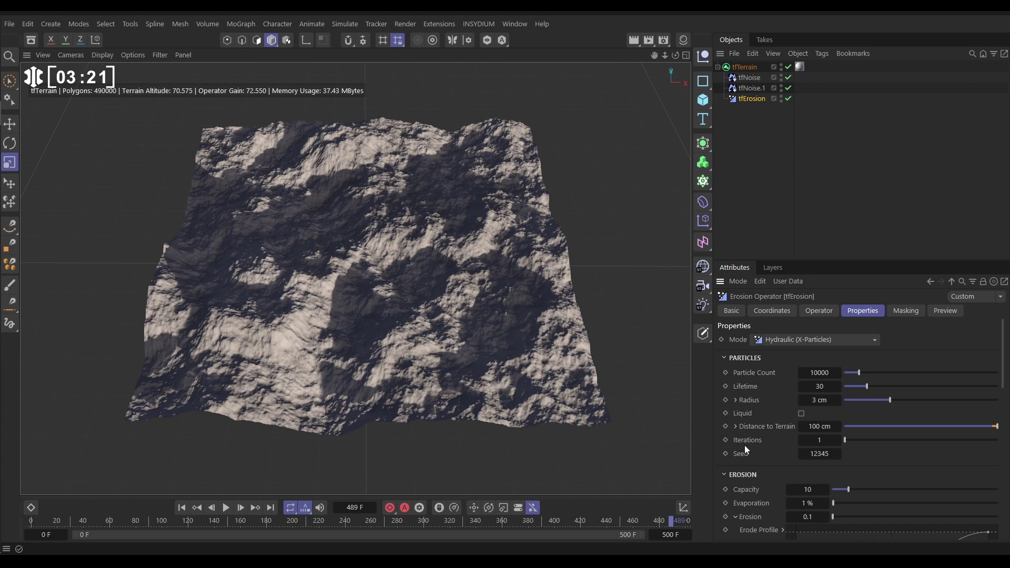
# Step: Set the erosion Iterations to 10 and inspect the recalculated terrain
pyautogui.click(821, 441)
pyautogui.write('10')
pyautogui.press('Return')
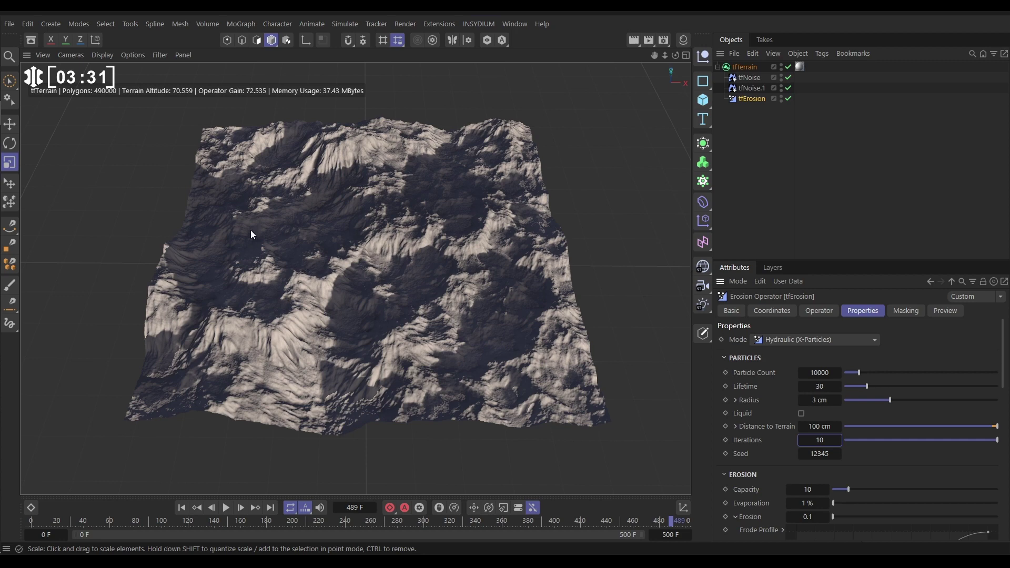
pyautogui.keyDown('alt'); pyautogui.moveTo(386, 270); pyautogui.dragTo(351, 171); pyautogui.keyUp('alt')
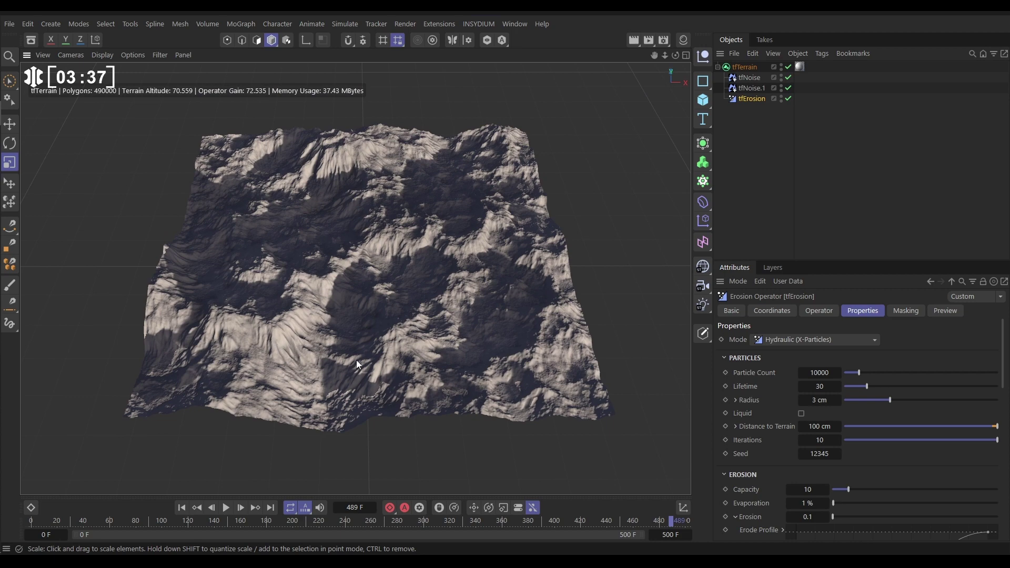
pyautogui.keyDown('alt'); pyautogui.moveTo(438, 302); pyautogui.dragTo(419, 323); pyautogui.keyUp('alt')
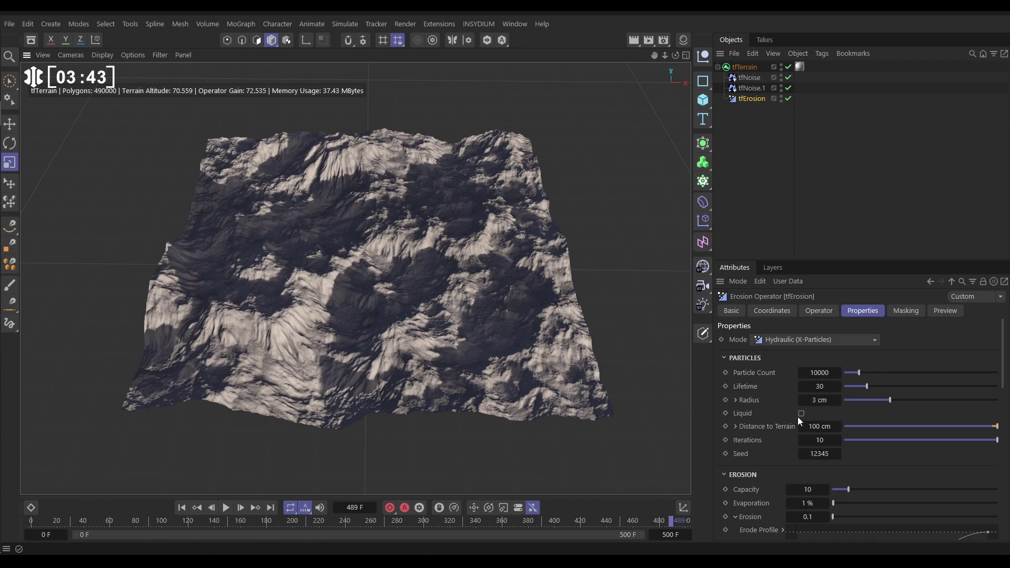
# Step: Raise the erosion Particle Count to 20000 and inspect the deeper gullies
pyautogui.click(817, 373)
pyautogui.write('20000')
pyautogui.press('Return')
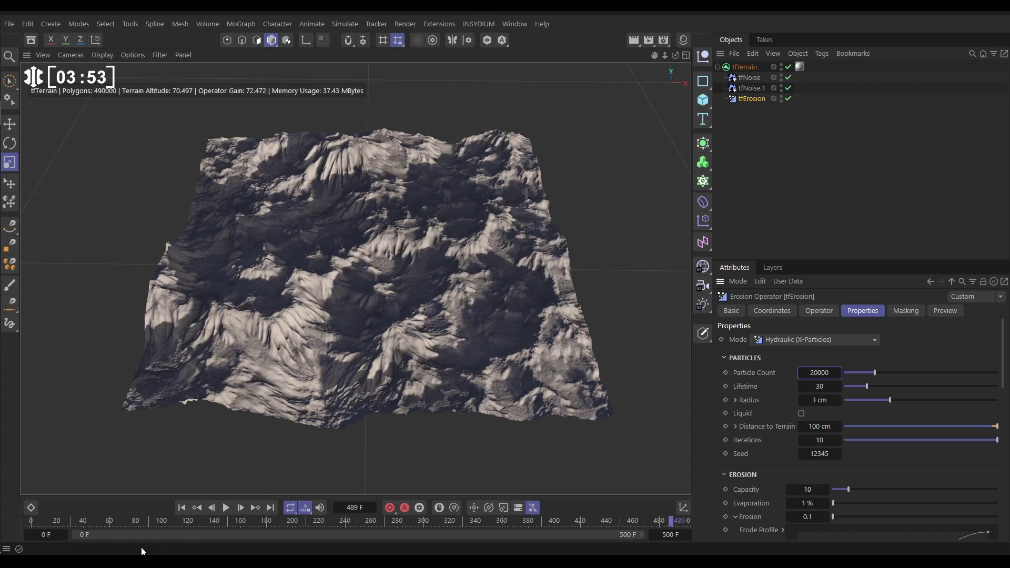
pyautogui.keyDown('alt'); pyautogui.moveTo(399, 317); pyautogui.dragTo(368, 283); pyautogui.keyUp('alt')
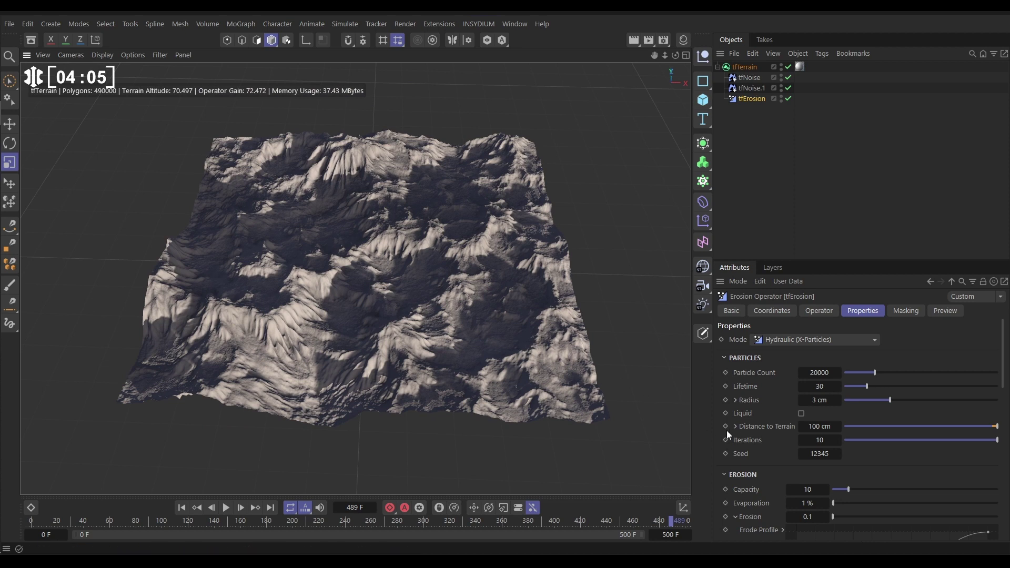
# Step: Enable Liquid on the hydraulic erosion and view the streaked slopes
pyautogui.click(802, 414)
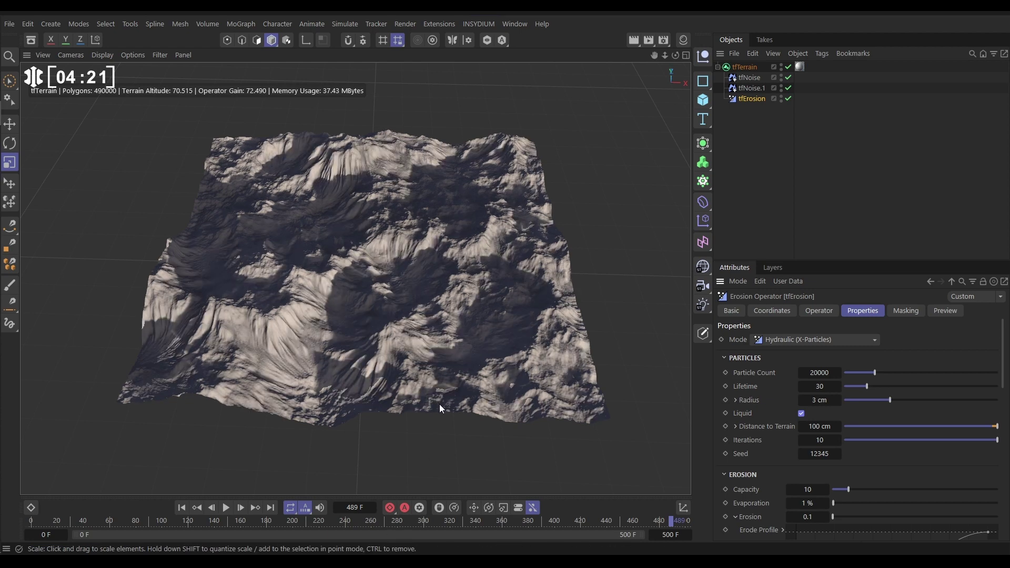
pyautogui.scroll(6, 374, 304)
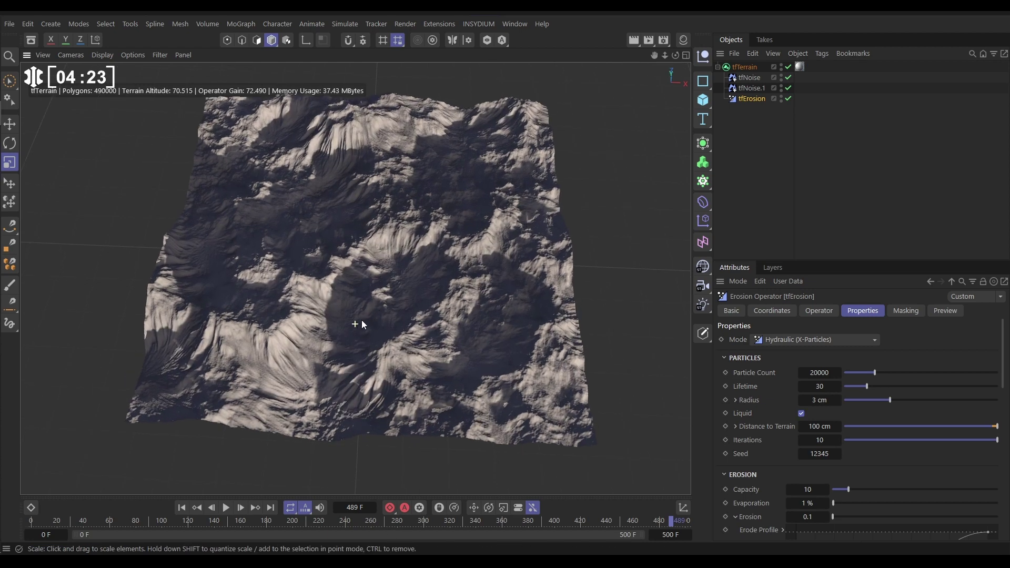
pyautogui.keyDown('alt'); pyautogui.moveTo(380, 326); pyautogui.dragTo(380, 302); pyautogui.keyUp('alt')
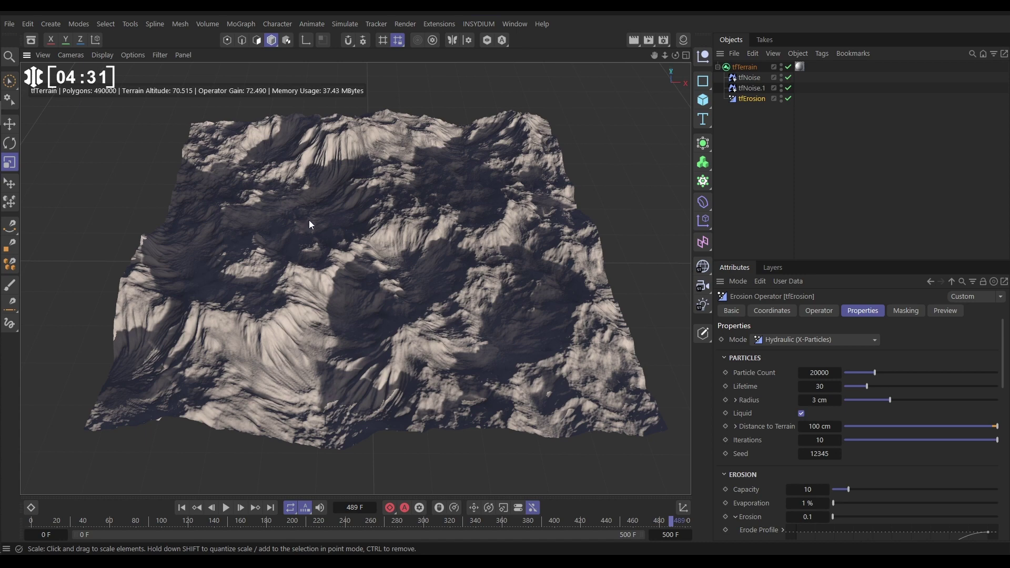
pyautogui.moveTo(309, 220)
pyautogui.keyDown('alt'); pyautogui.mouseDown()
pyautogui.moveTo(356, 250)
pyautogui.moveTo(409, 258)
pyautogui.moveTo(461, 251)
pyautogui.moveTo(497, 228)
pyautogui.moveTo(475, 239)
pyautogui.moveTo(316, 227)
pyautogui.mouseUp(); pyautogui.keyUp('alt')
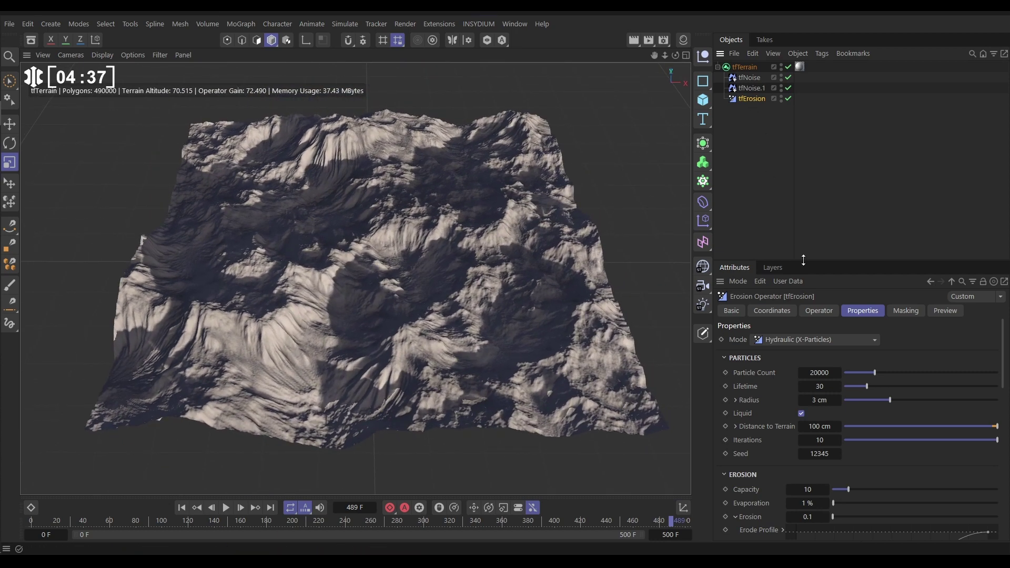
# Step: Test the erosion's Blend slider on the Operator tab, keeping it at 100%
pyautogui.click(819, 311)
pyautogui.moveTo(1004, 341)
pyautogui.mouseDown()
pyautogui.moveTo(785, 350)
pyautogui.moveTo(1006, 341)
pyautogui.mouseUp()
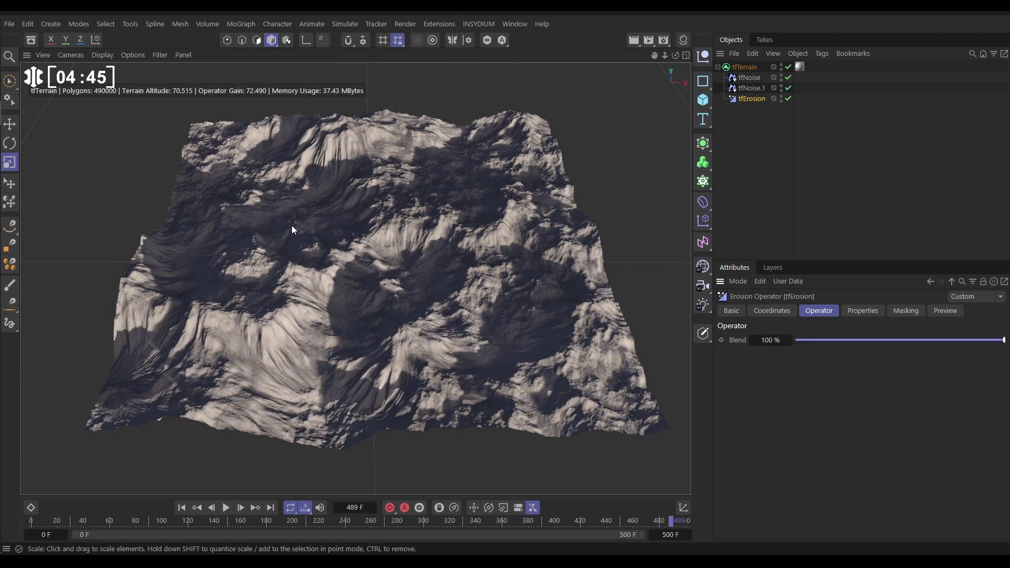
pyautogui.moveTo(316, 338)
pyautogui.keyDown('alt'); pyautogui.mouseDown()
pyautogui.moveTo(396, 311)
pyautogui.moveTo(322, 340)
pyautogui.mouseUp(); pyautogui.keyUp('alt')
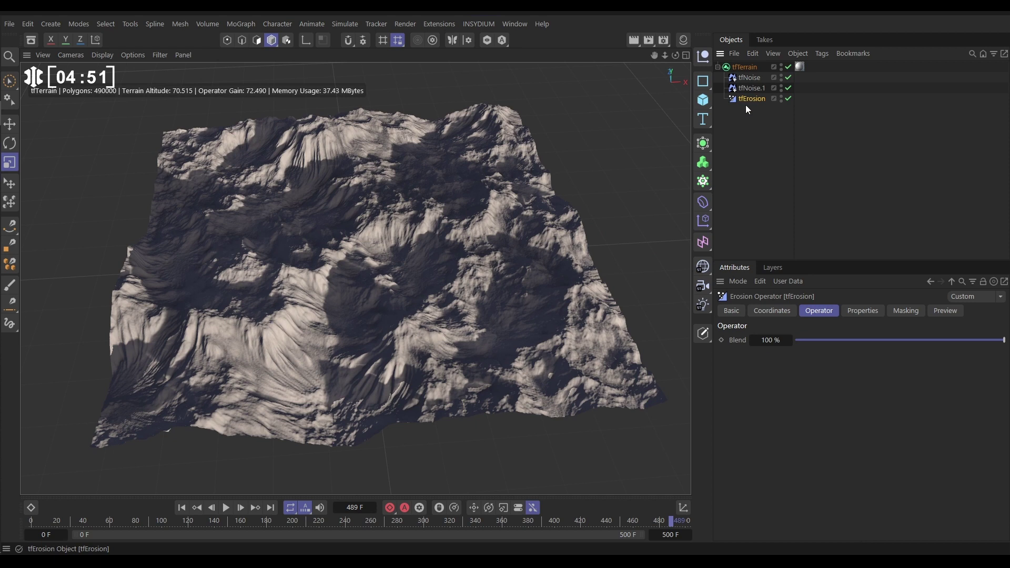
# Step: With tfErosion briefly disabled, set Lifetime to 55 and Particle Count to 30000, then re-enable it
pyautogui.click(863, 311)
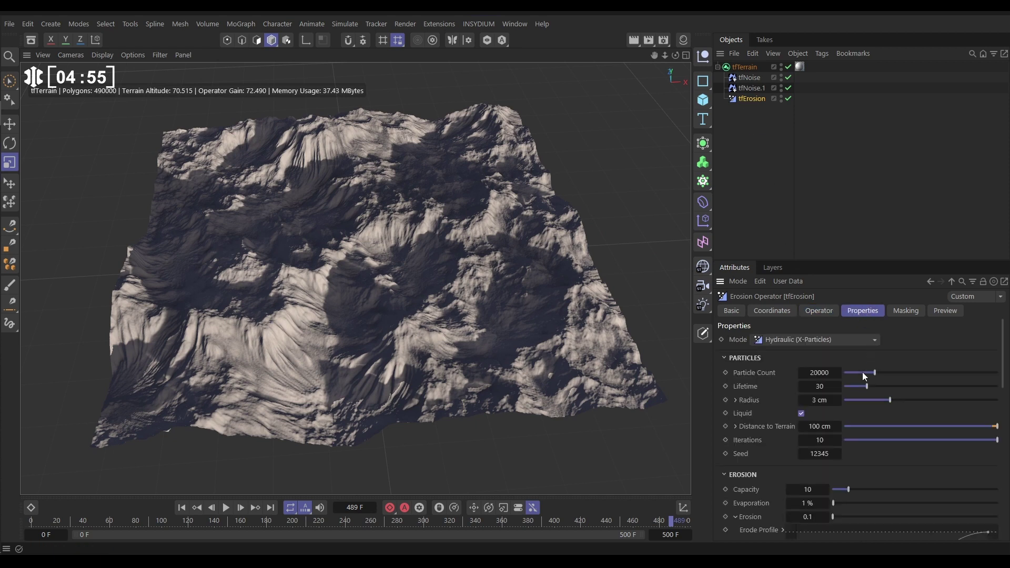
pyautogui.click(821, 387)
pyautogui.click(789, 99)
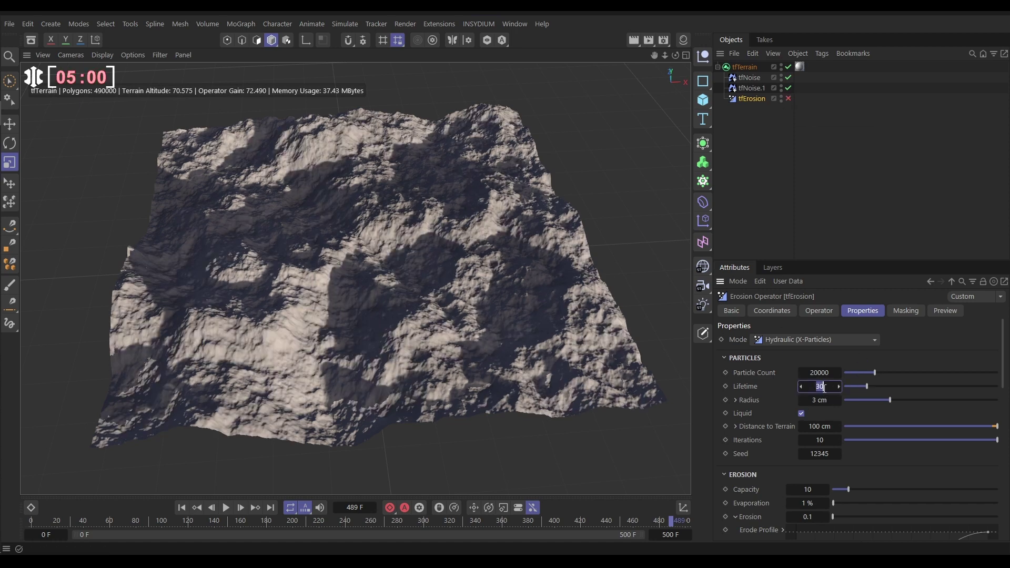
pyautogui.moveTo(824, 386); pyautogui.dragTo(824, 387)
pyautogui.hotkey('shift', 'Tab')
pyautogui.write('30000')
pyautogui.press('Return')
pyautogui.click(789, 98)
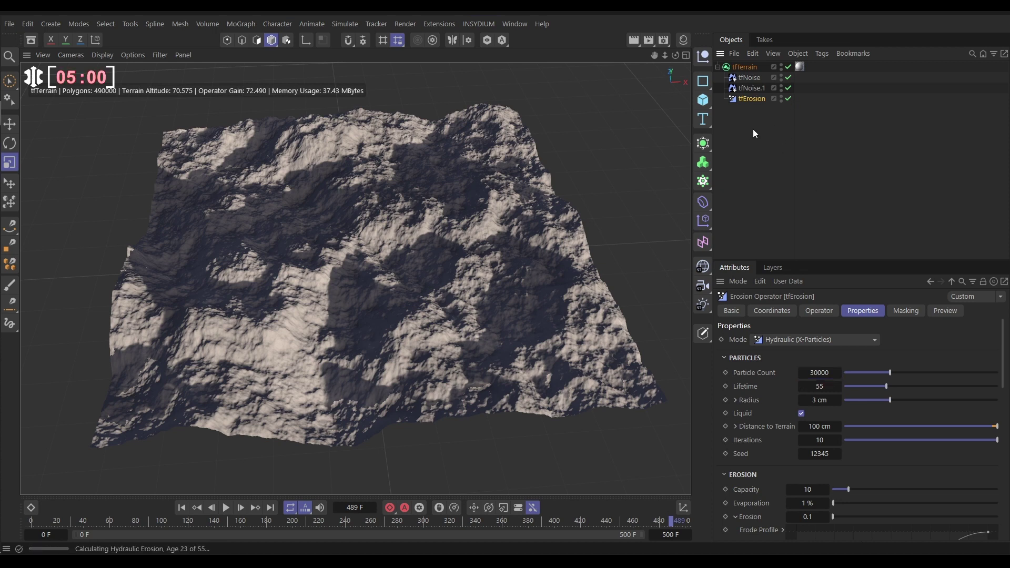